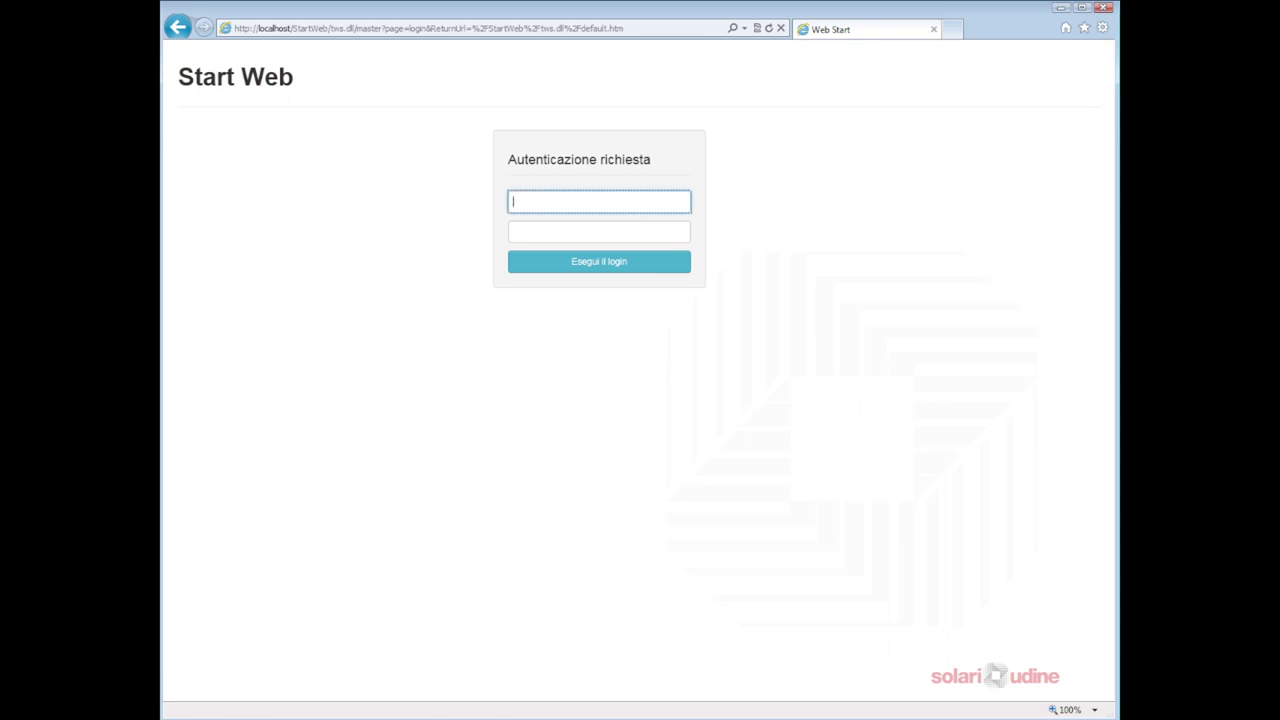
Log in to Start Web with the employee username.
type("0463bq")
key("Return")
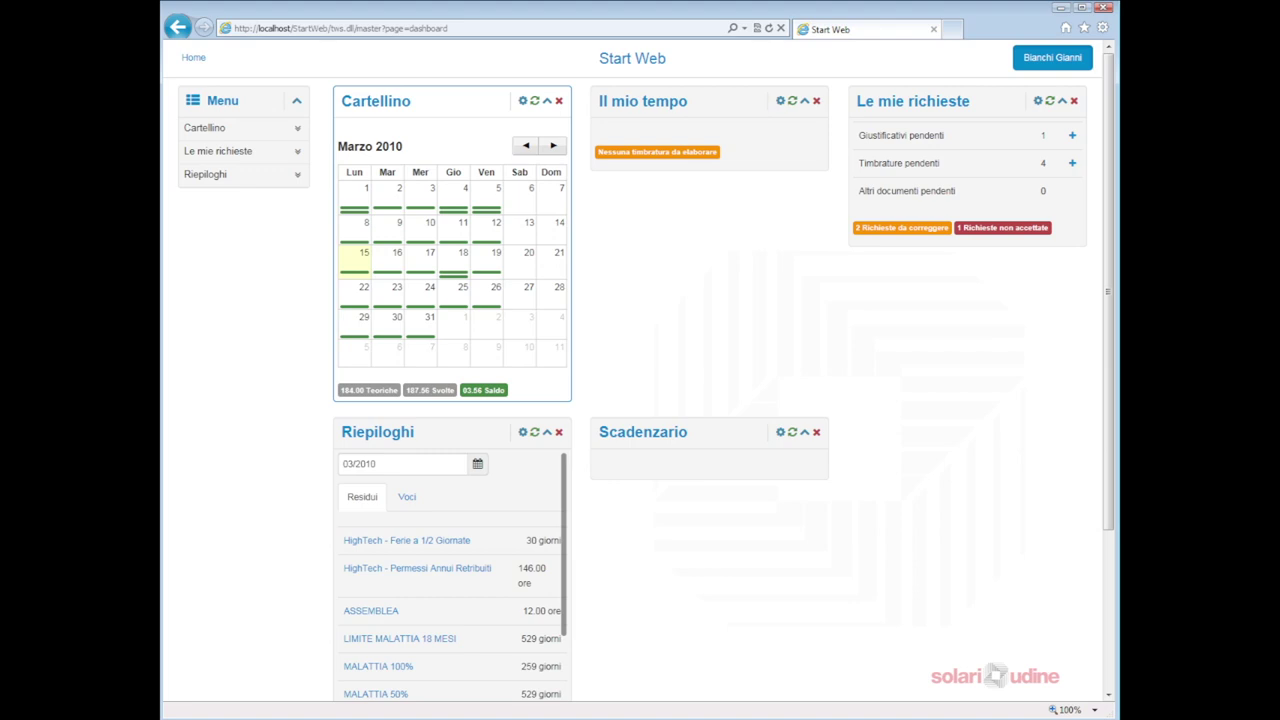
Open the full Cartellino timecard page and expand the navigation menu.
left_click(376, 101)
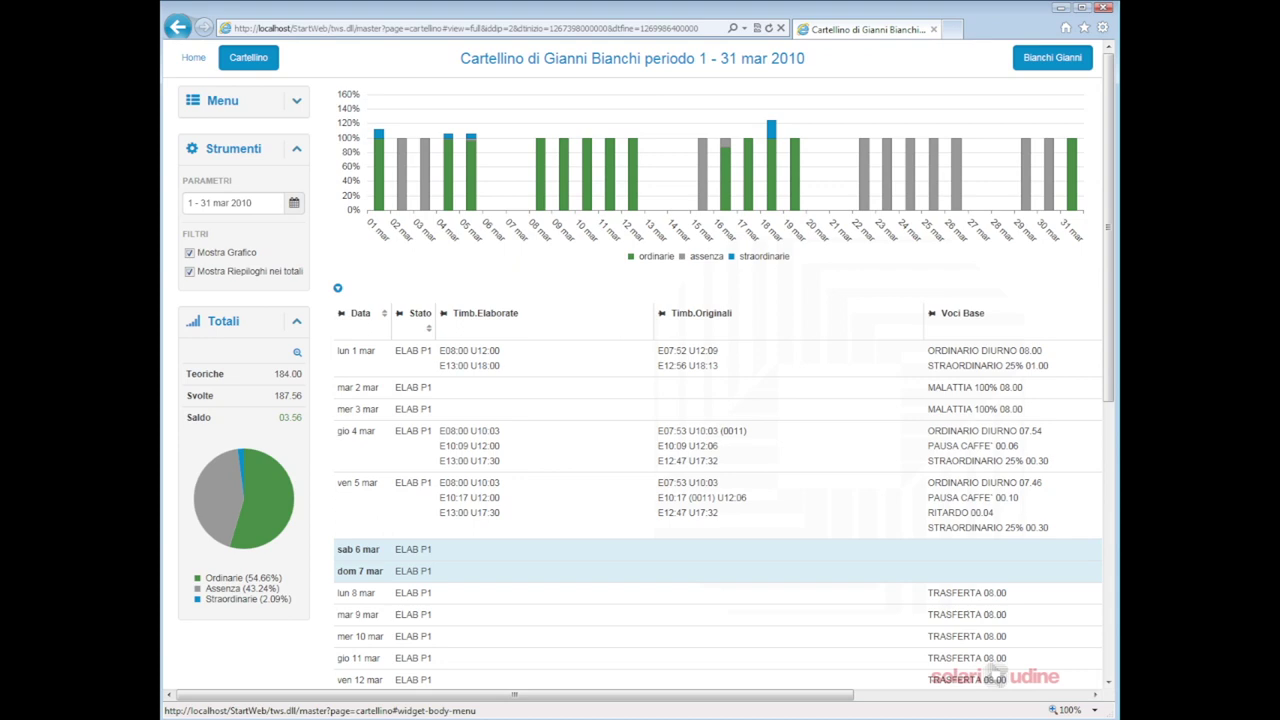
left_click(240, 100)
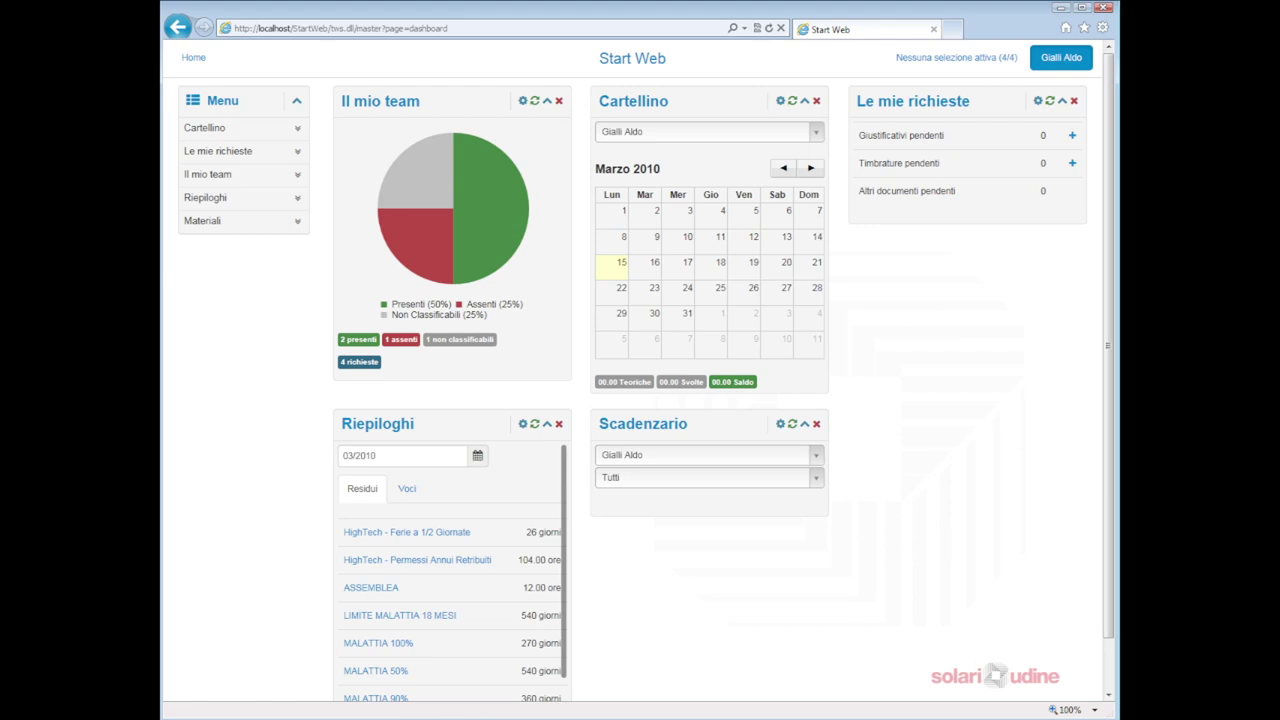
Review the employee selection via Imposta... and its Risultato list, then open the Il mio team widget settings.
left_click(956, 57)
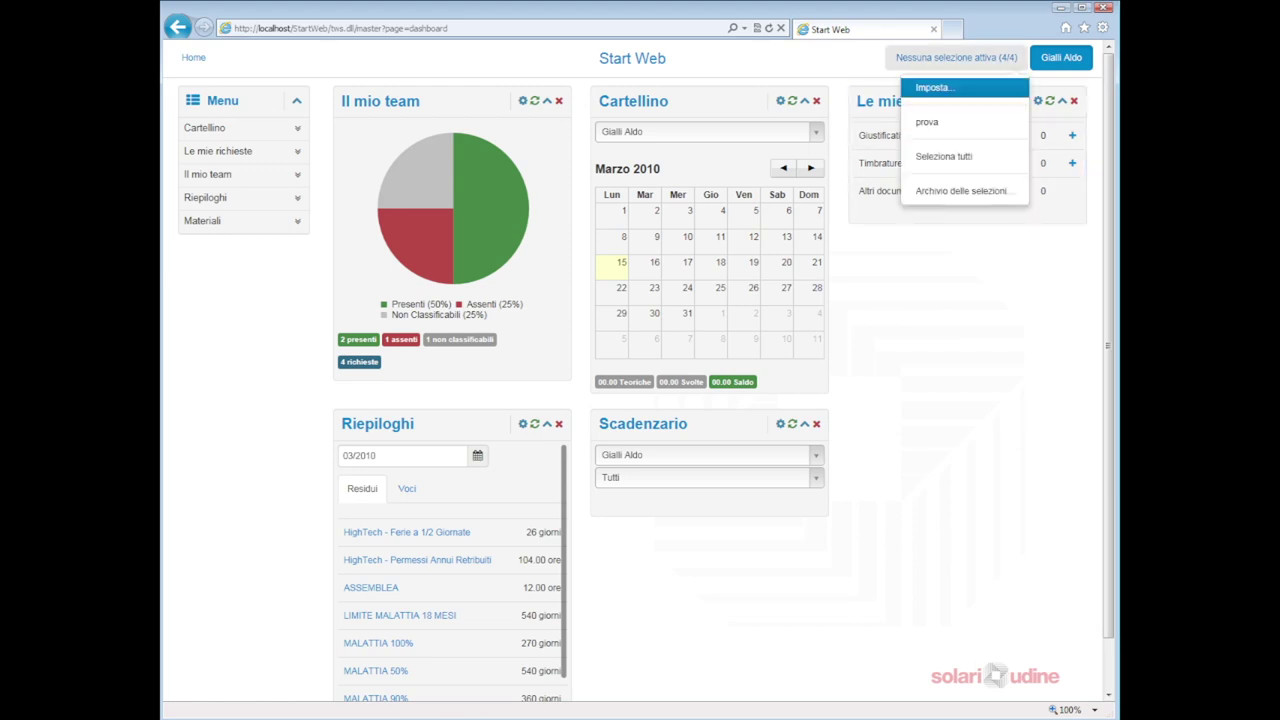
left_click(935, 87)
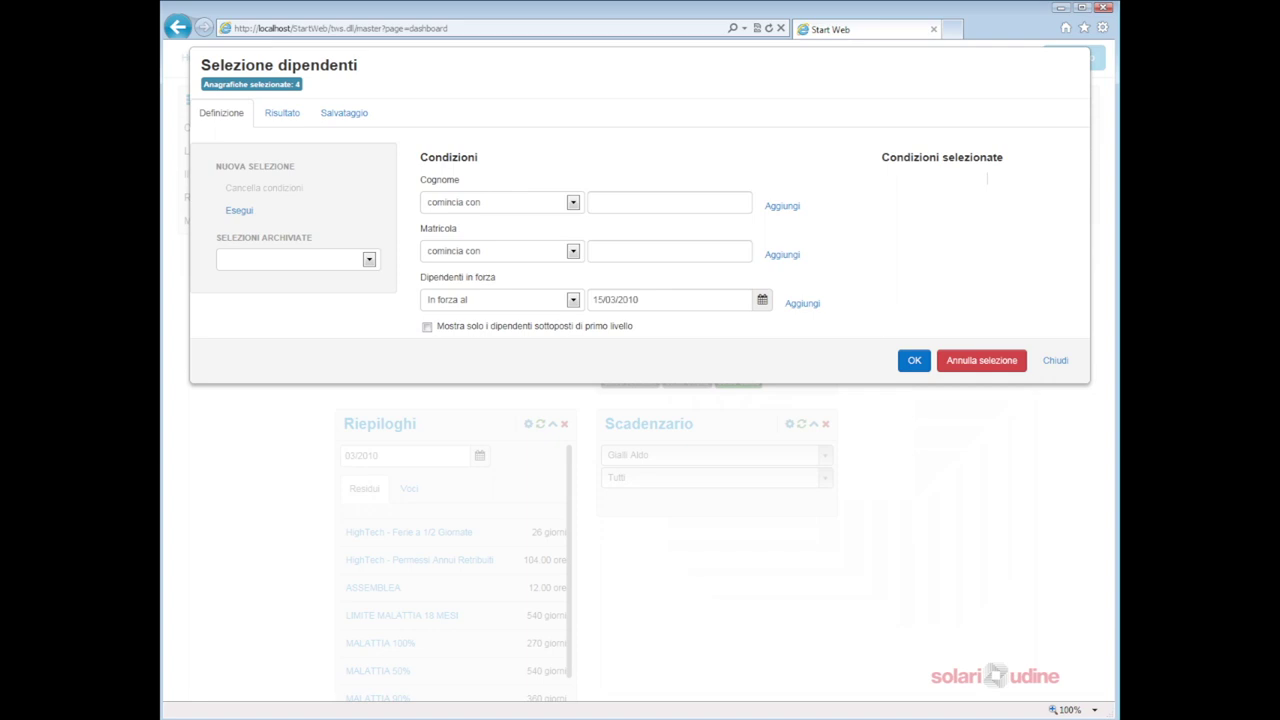
left_click(282, 112)
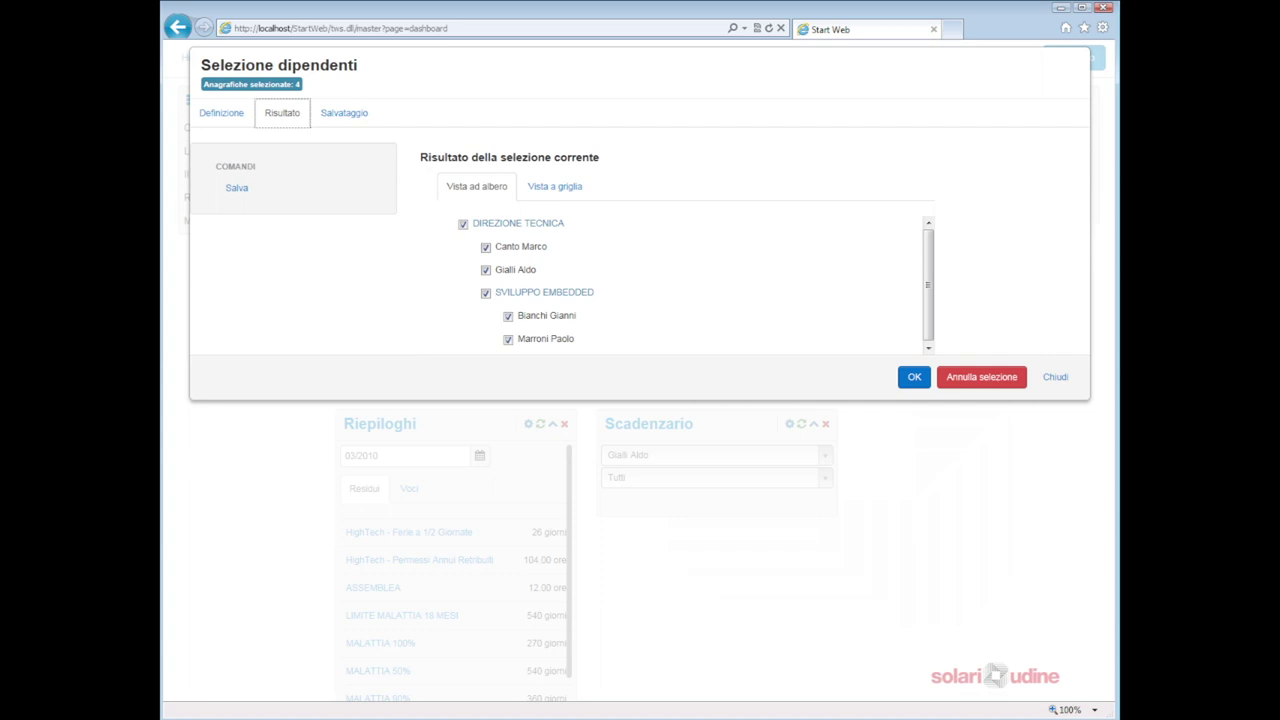
left_click(1056, 377)
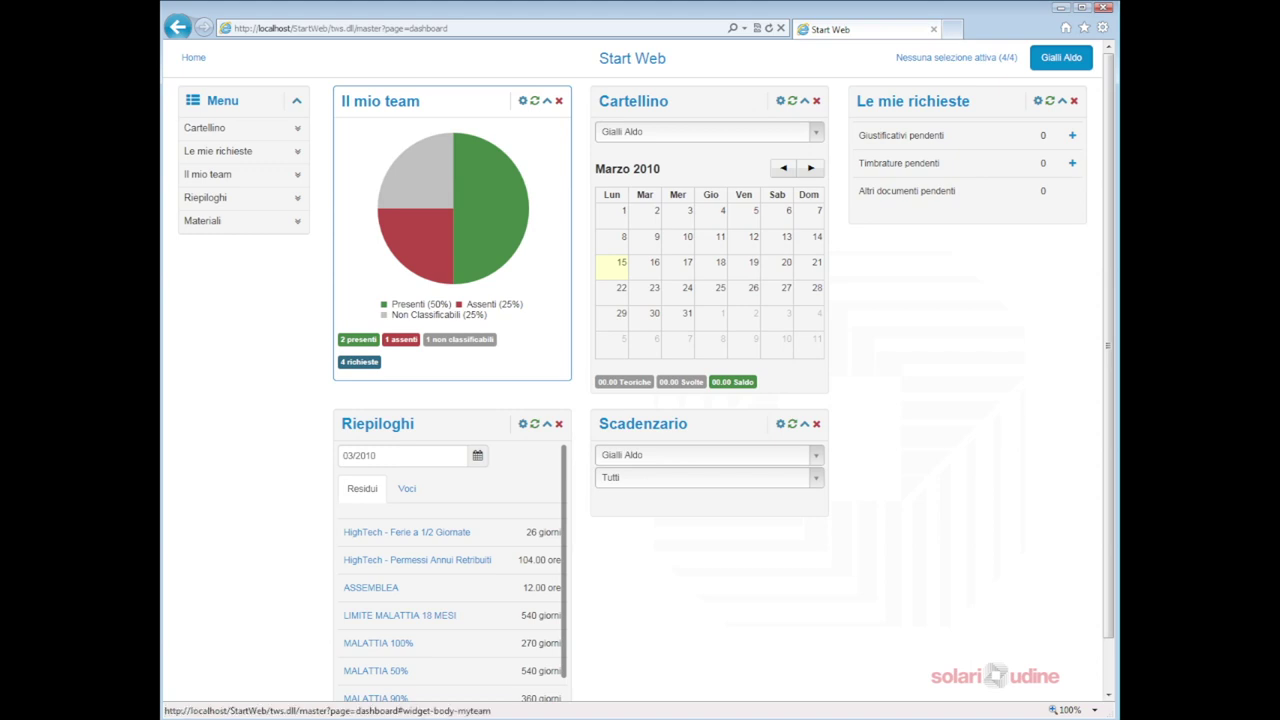
left_click(522, 101)
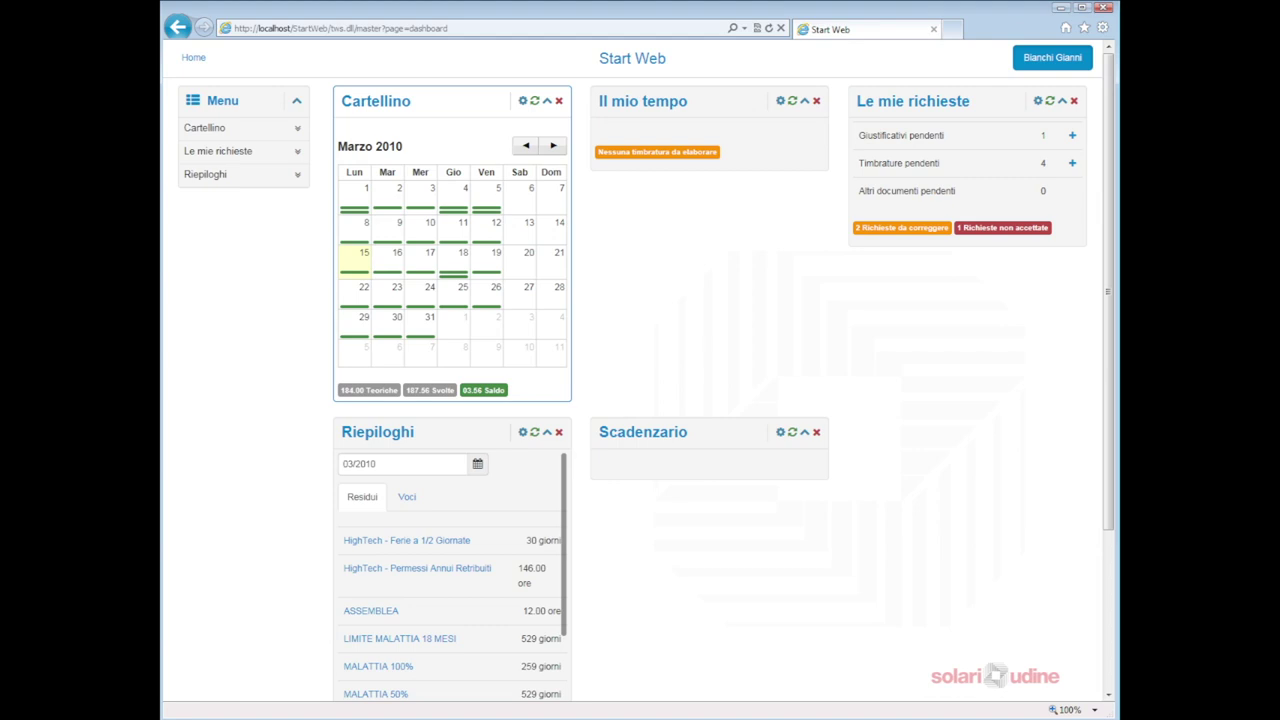
Advance the calendar to April 2010, close a day's details, then open the full timecard and totals summary.
left_click(553, 145)
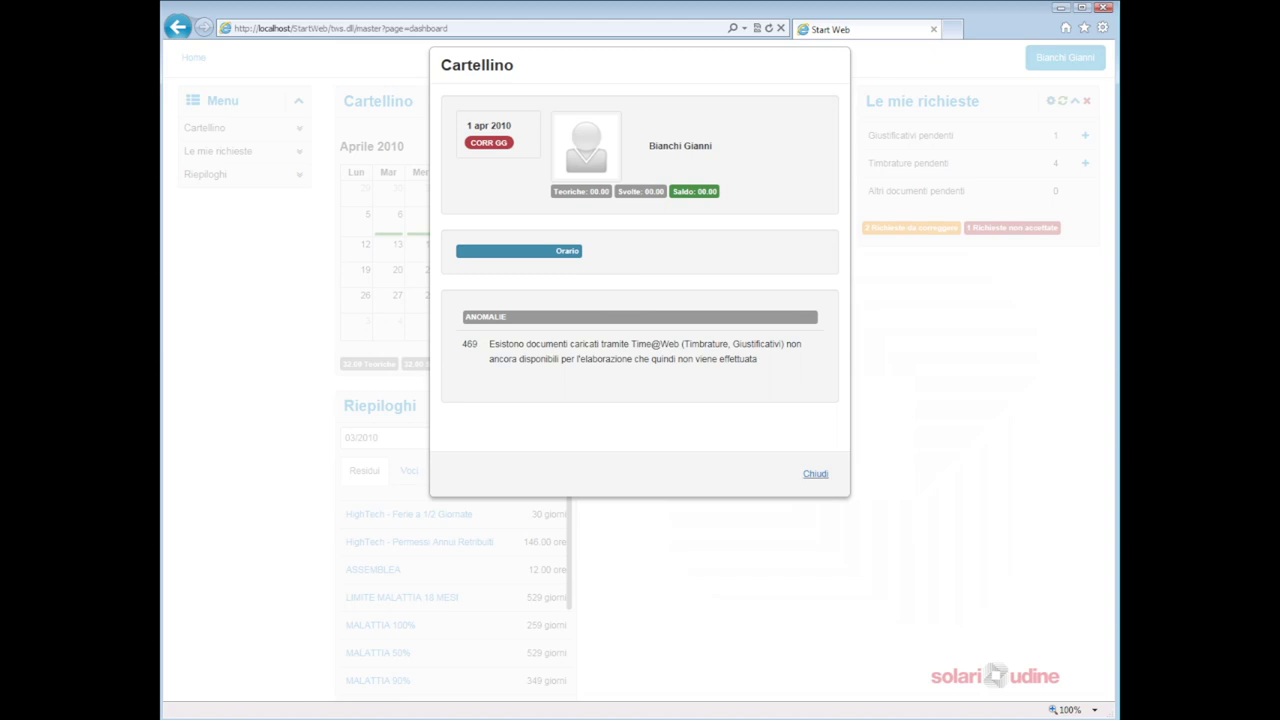
left_click(816, 474)
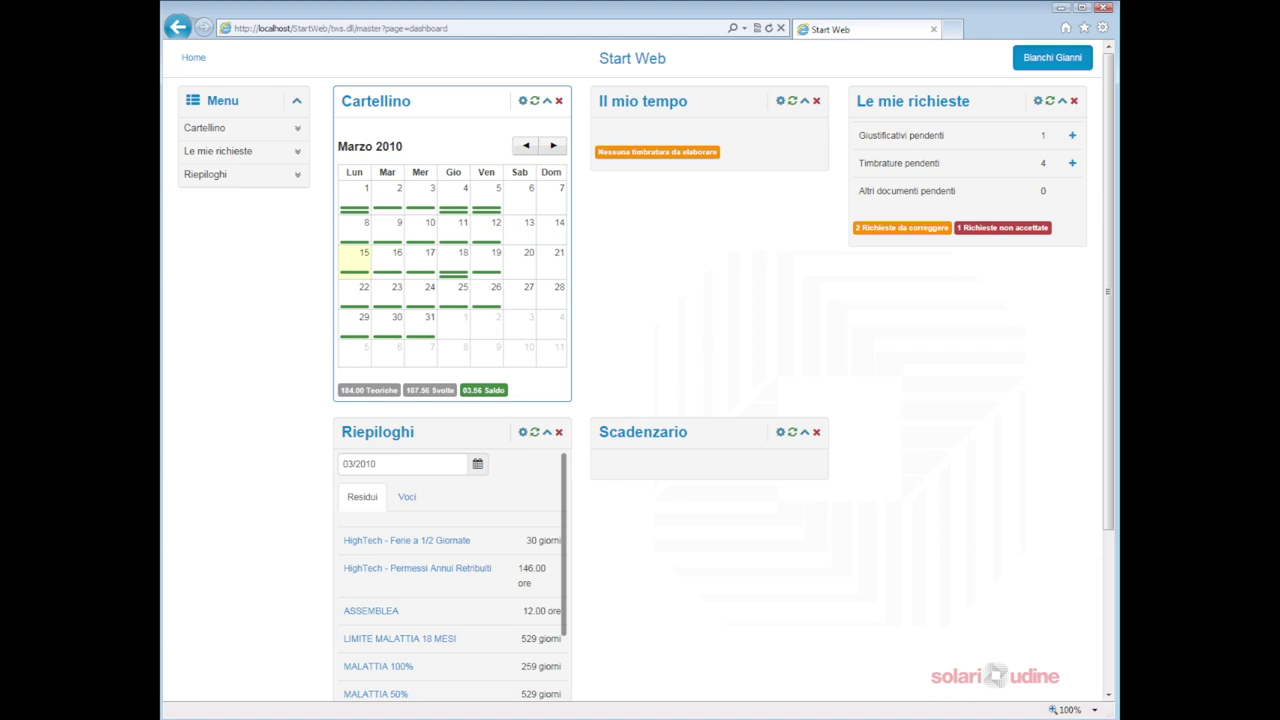
left_click(376, 101)
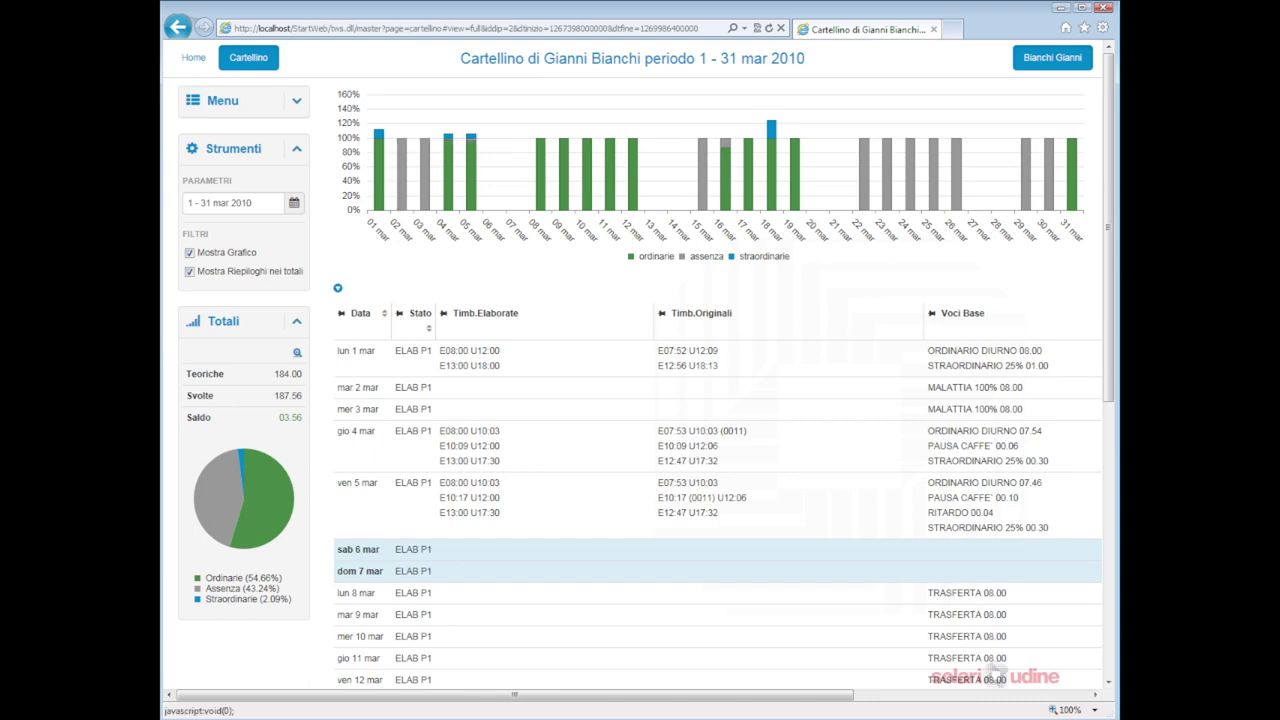
left_click(297, 352)
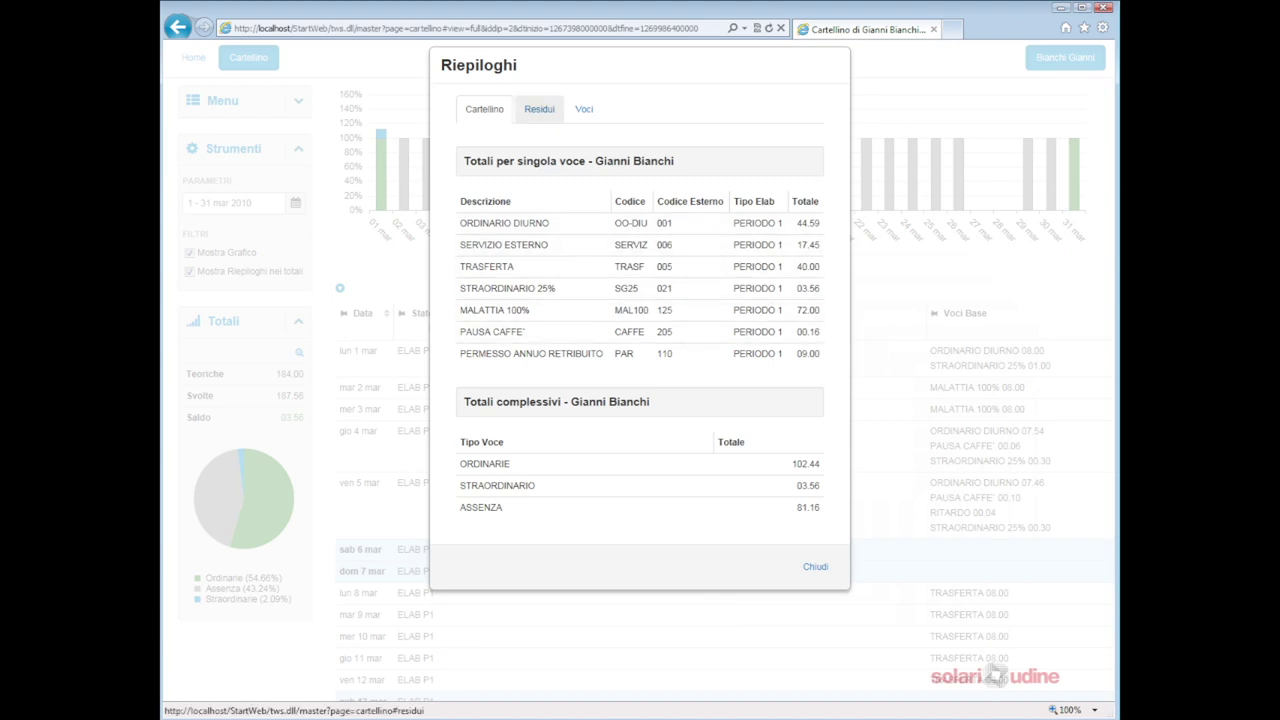
Show the Residui balances as of 31 March 2010 and the calculated Voci list.
left_click(539, 109)
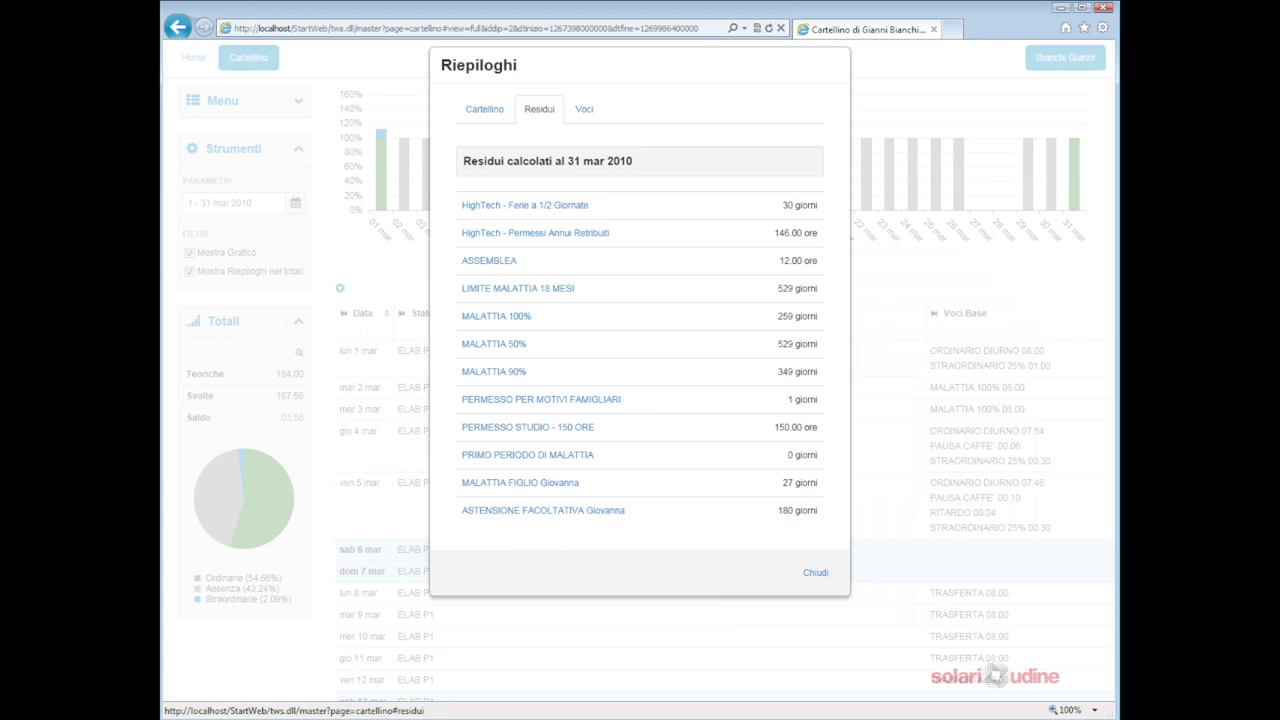
left_click(584, 109)
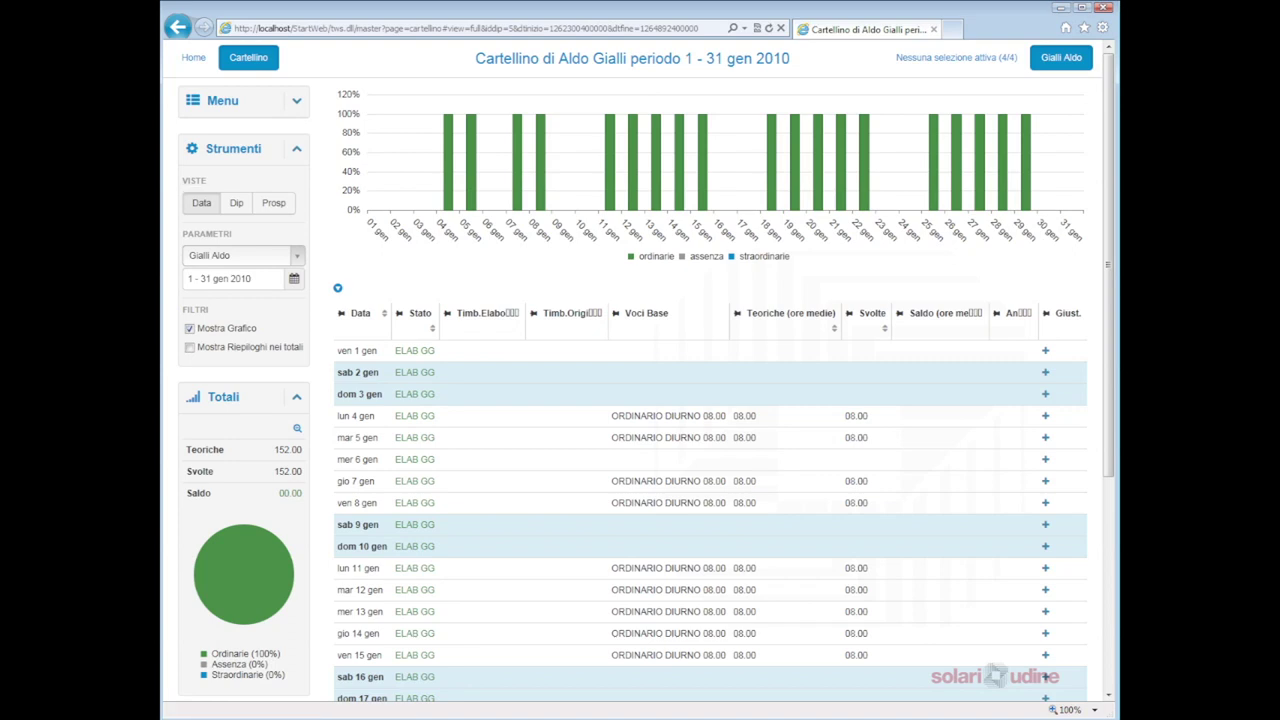
Browse the Dip and Prosp views, open a team member's 6 January timecard, and start a justification request.
left_click(236, 202)
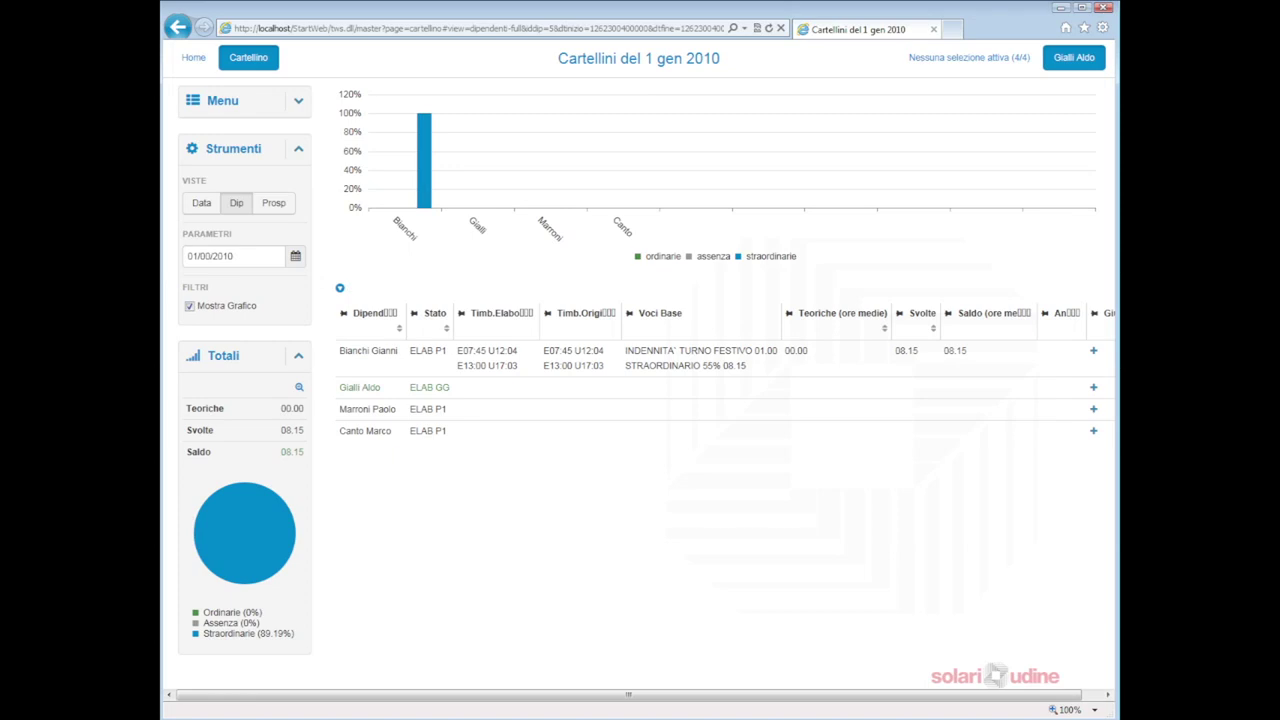
left_click(273, 202)
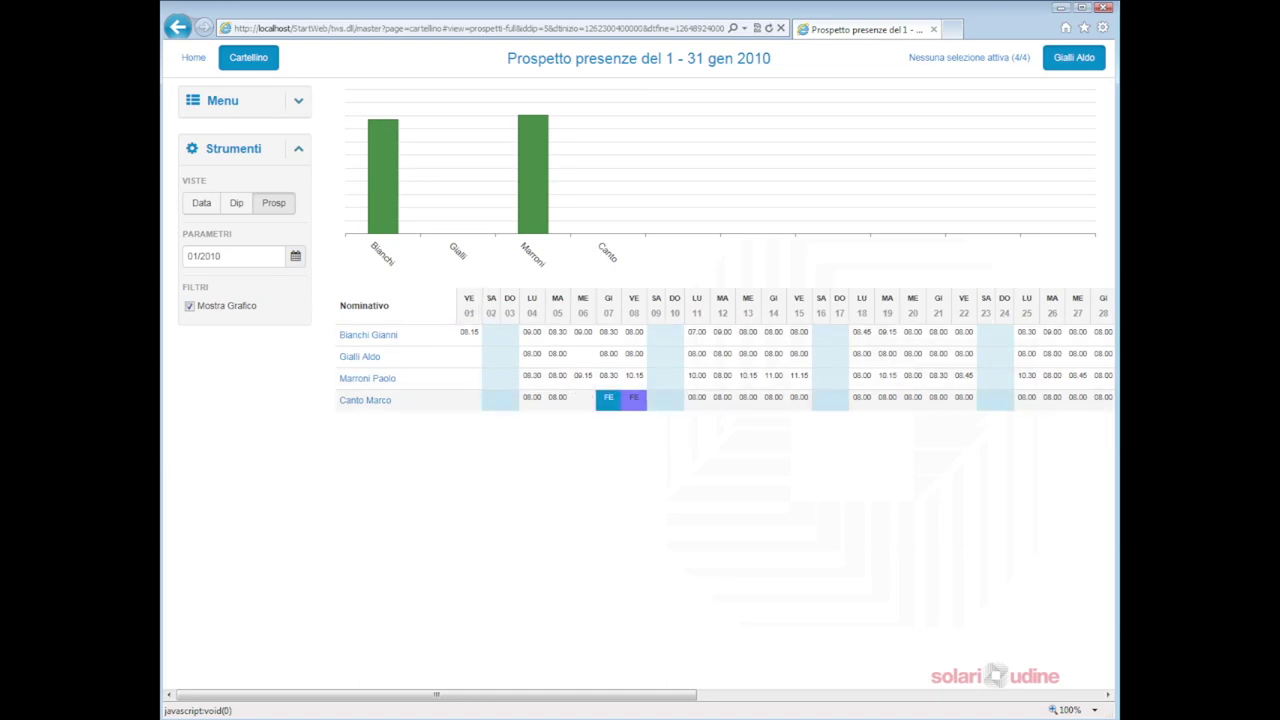
mouse_move(608, 399)
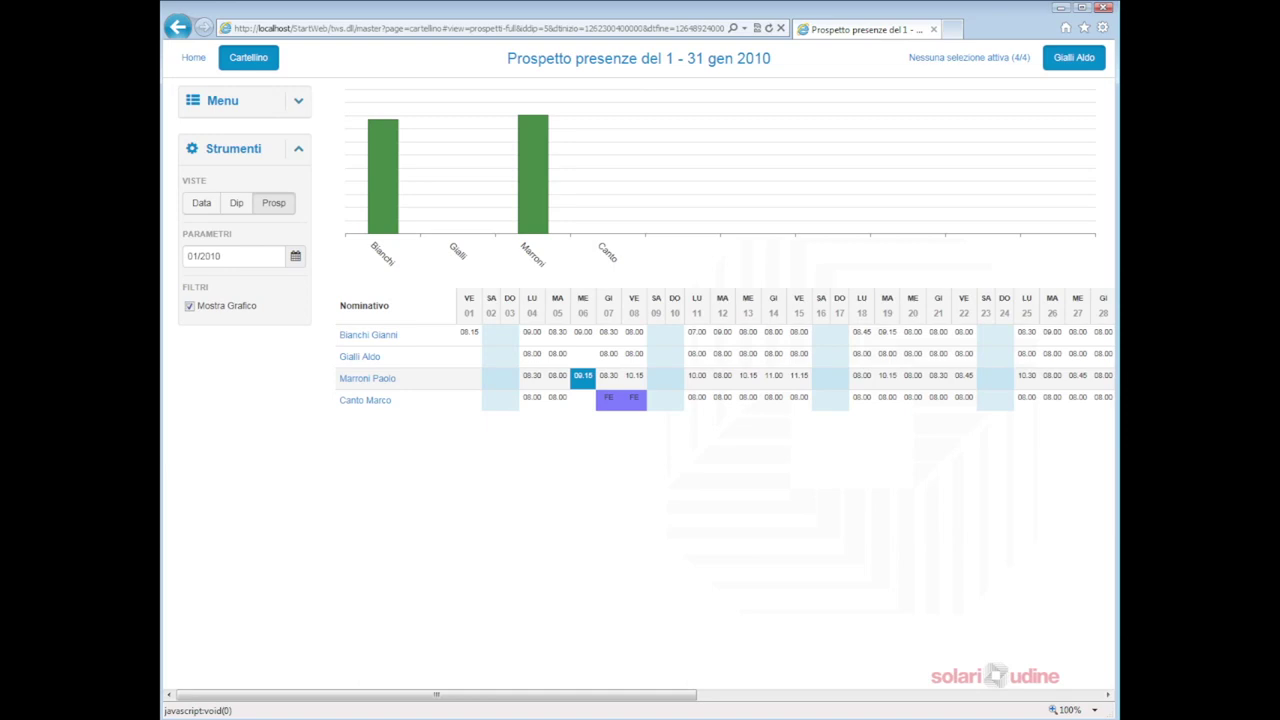
left_click(582, 375)
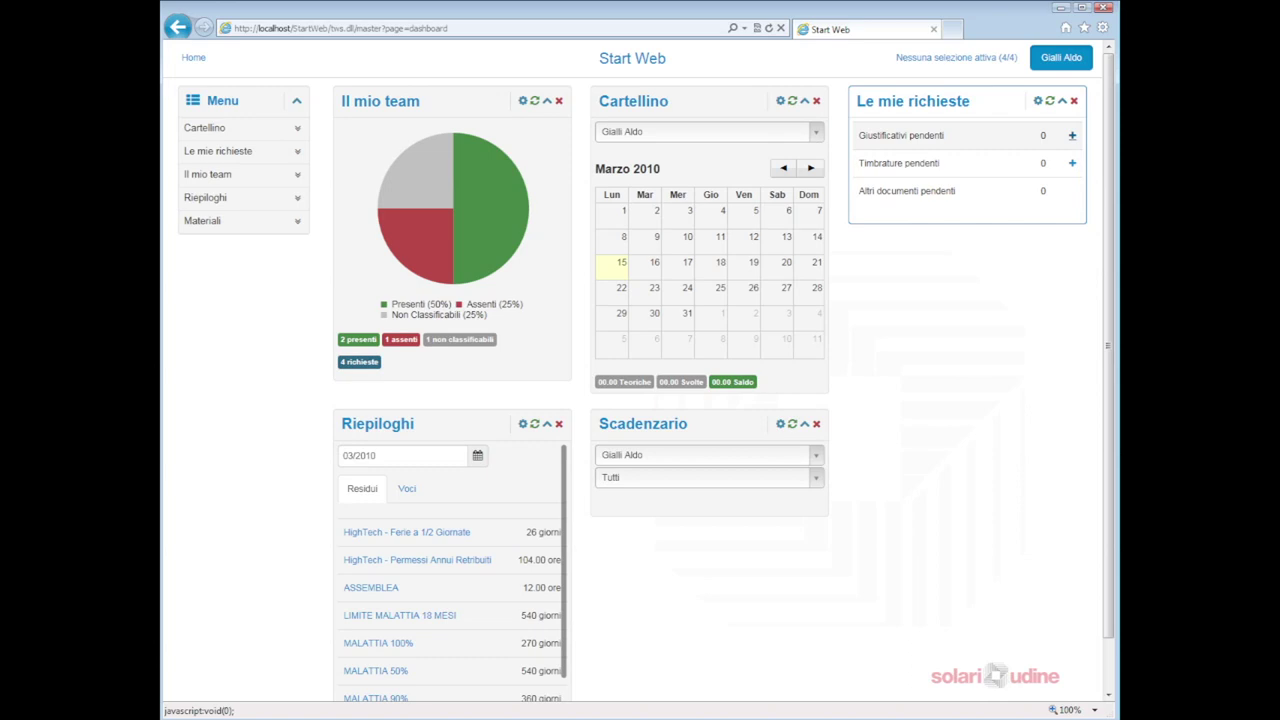
left_click(1072, 135)
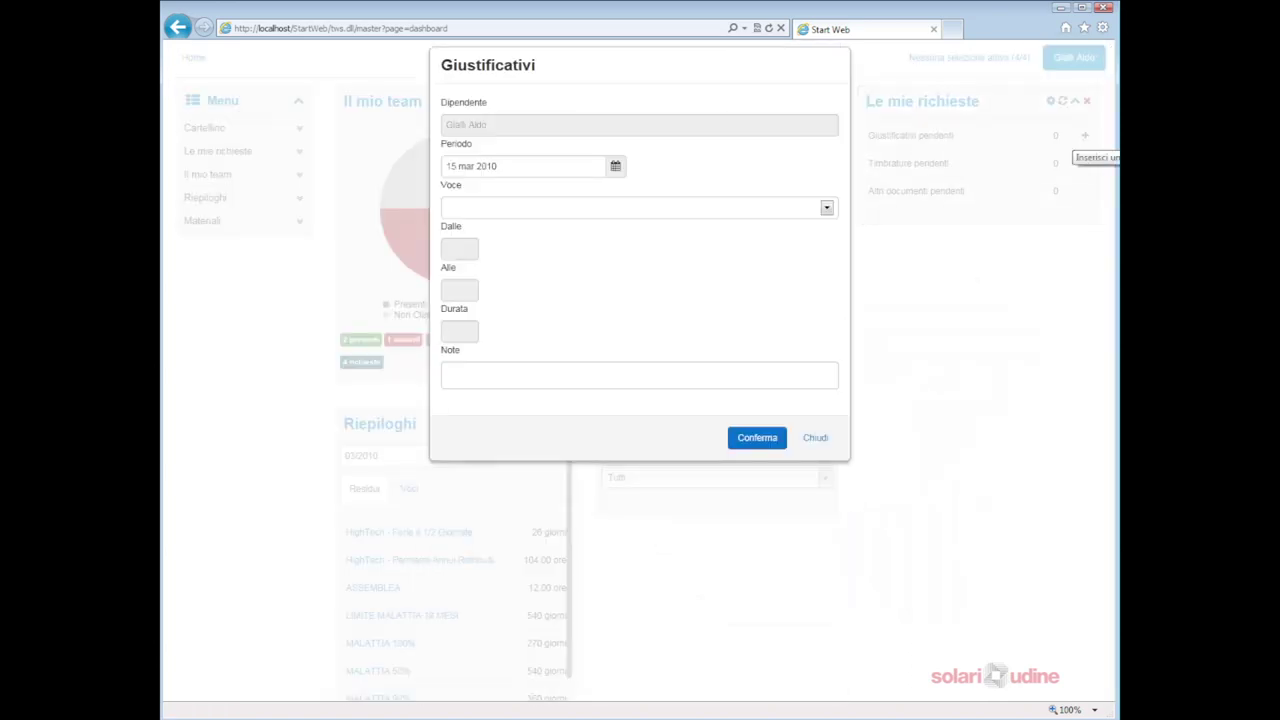
Close the Giustificativi request form without confirming it.
key("Escape")
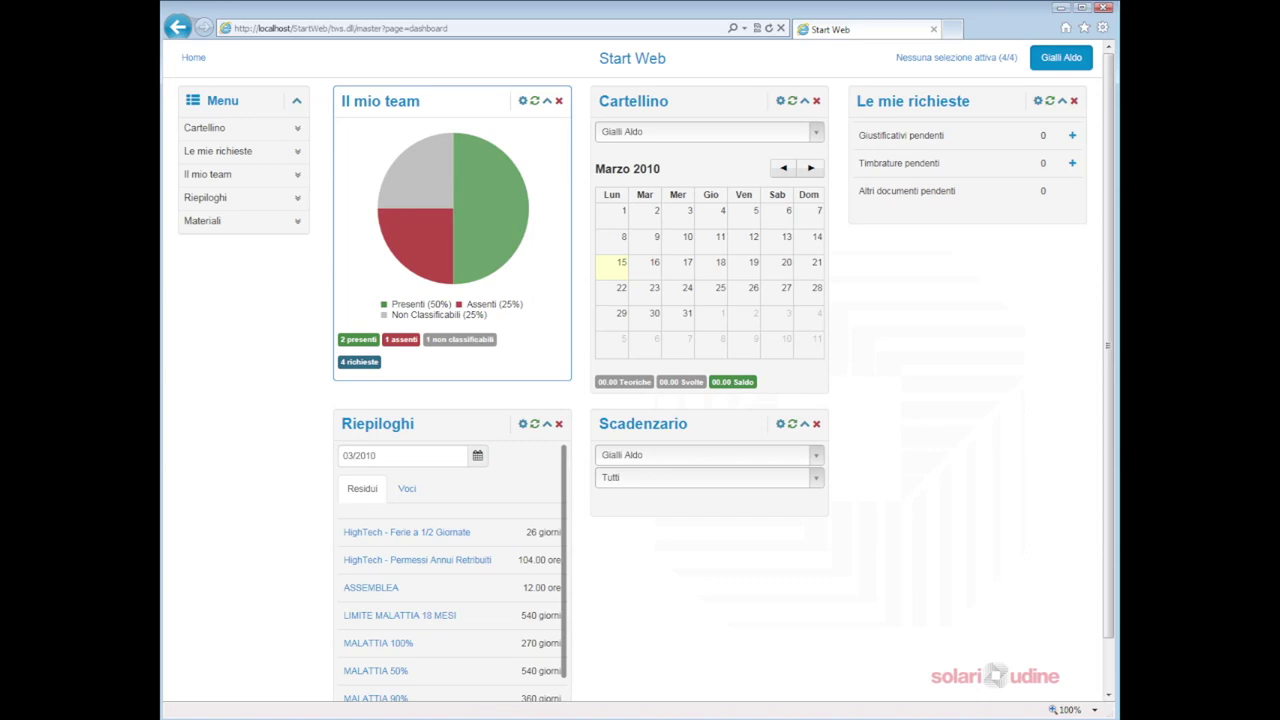
Open the real-time team status page from the Il mio team widget title.
left_click(380, 101)
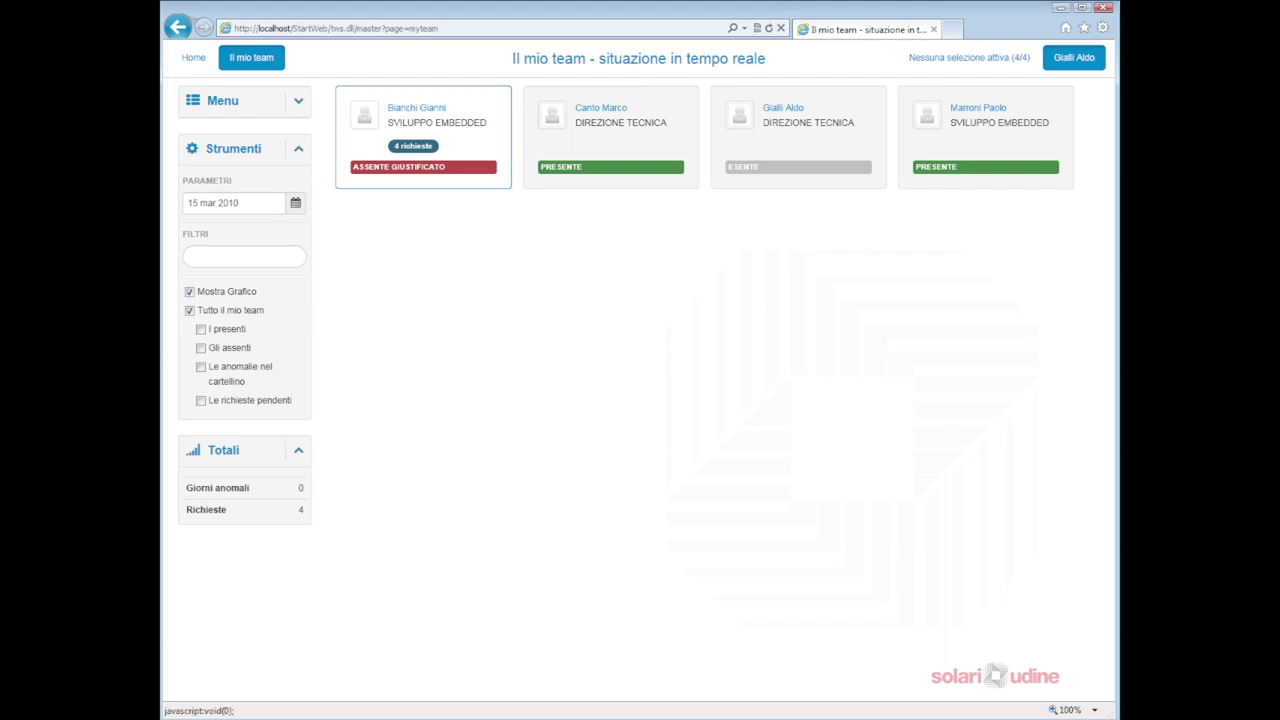
Open Analisi presenti-assenti under Il mio team in the navigation menu.
left_click(297, 100)
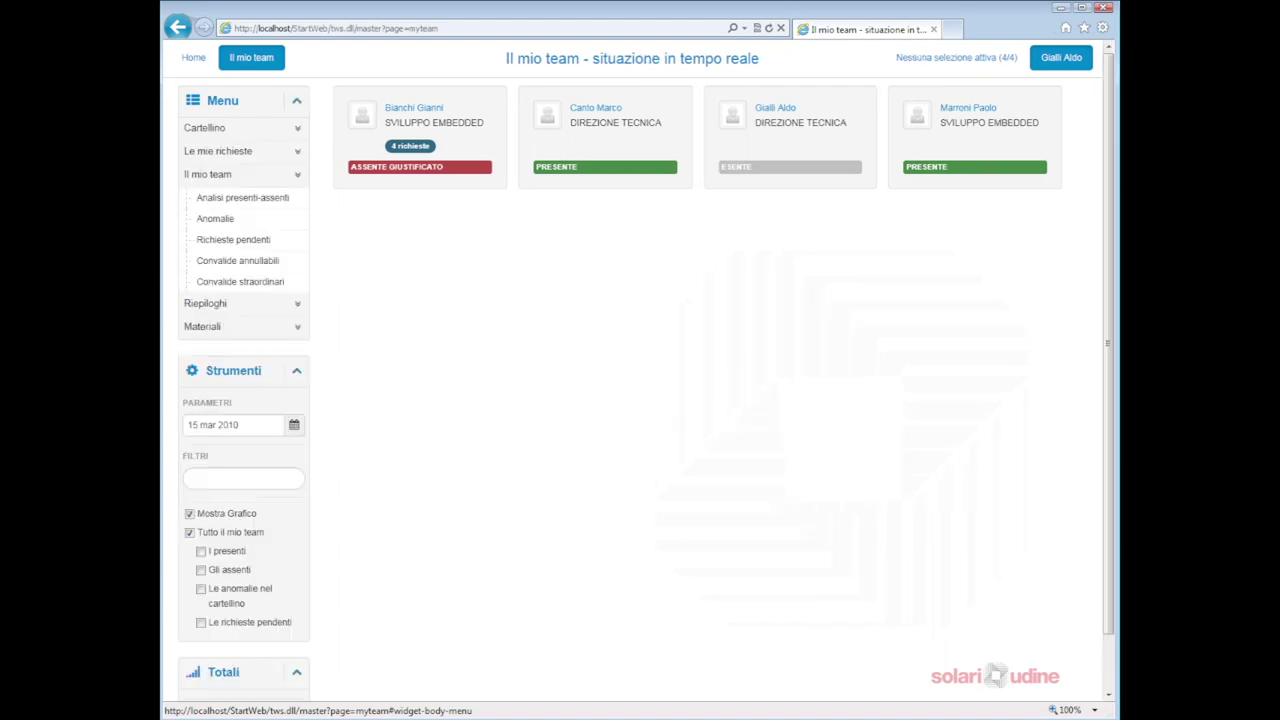
left_click(243, 197)
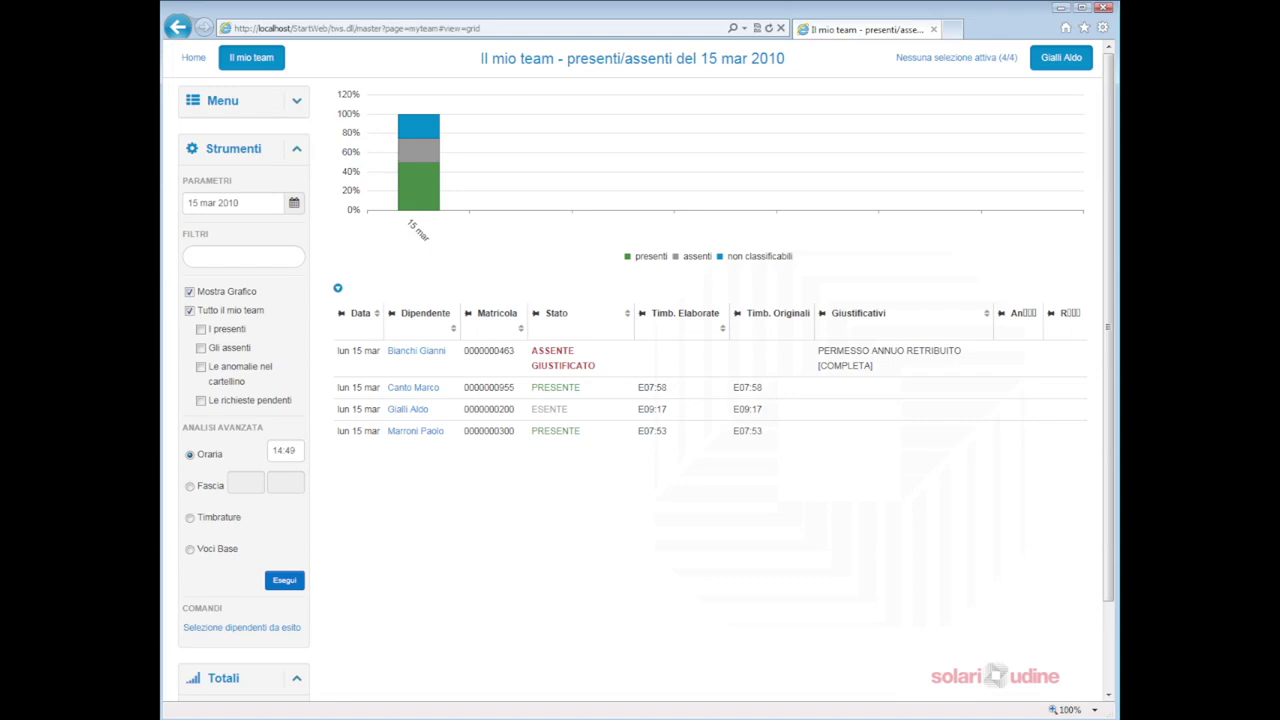
mouse_move(420, 185)
scroll(290, 595, "down", 1)
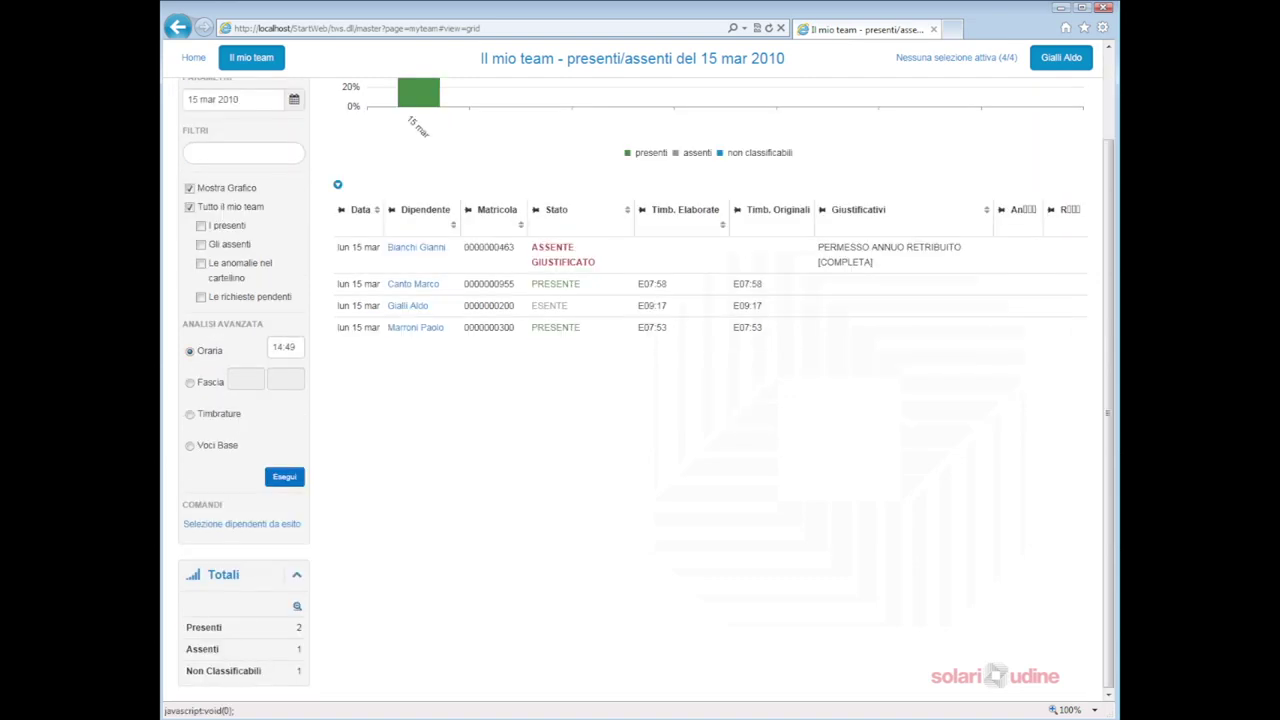
left_click(297, 606)
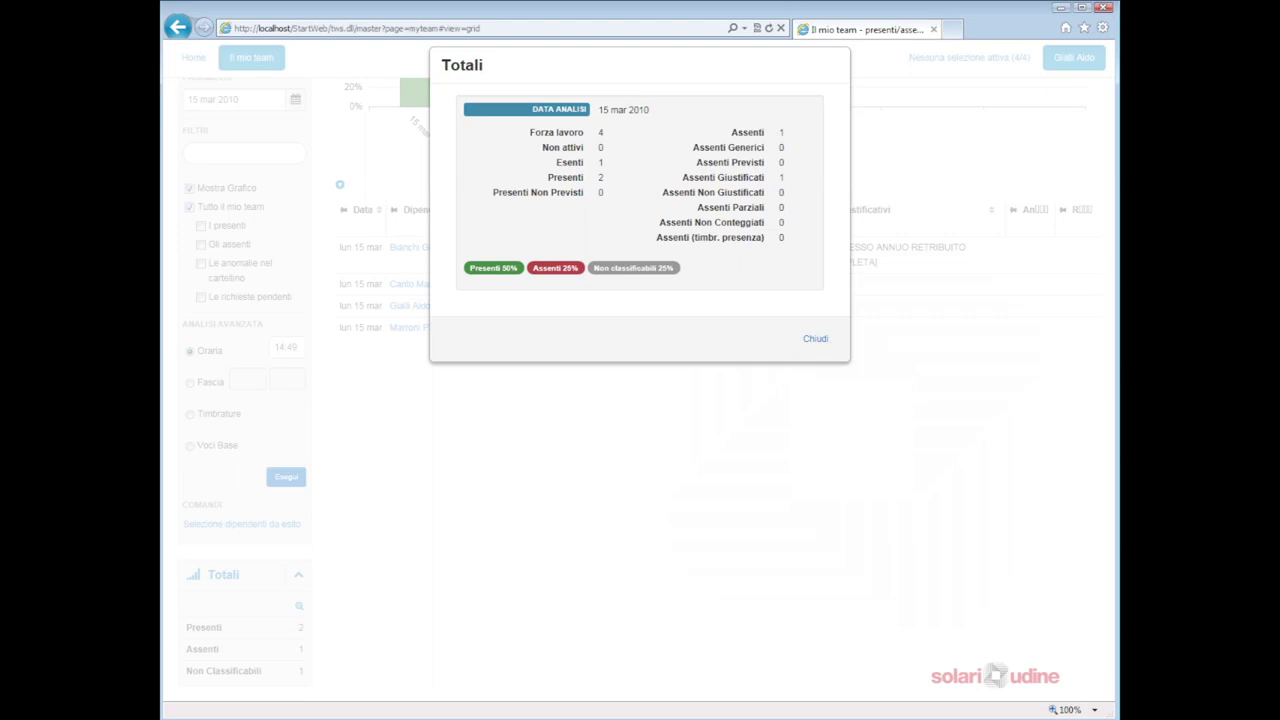
key("Escape")
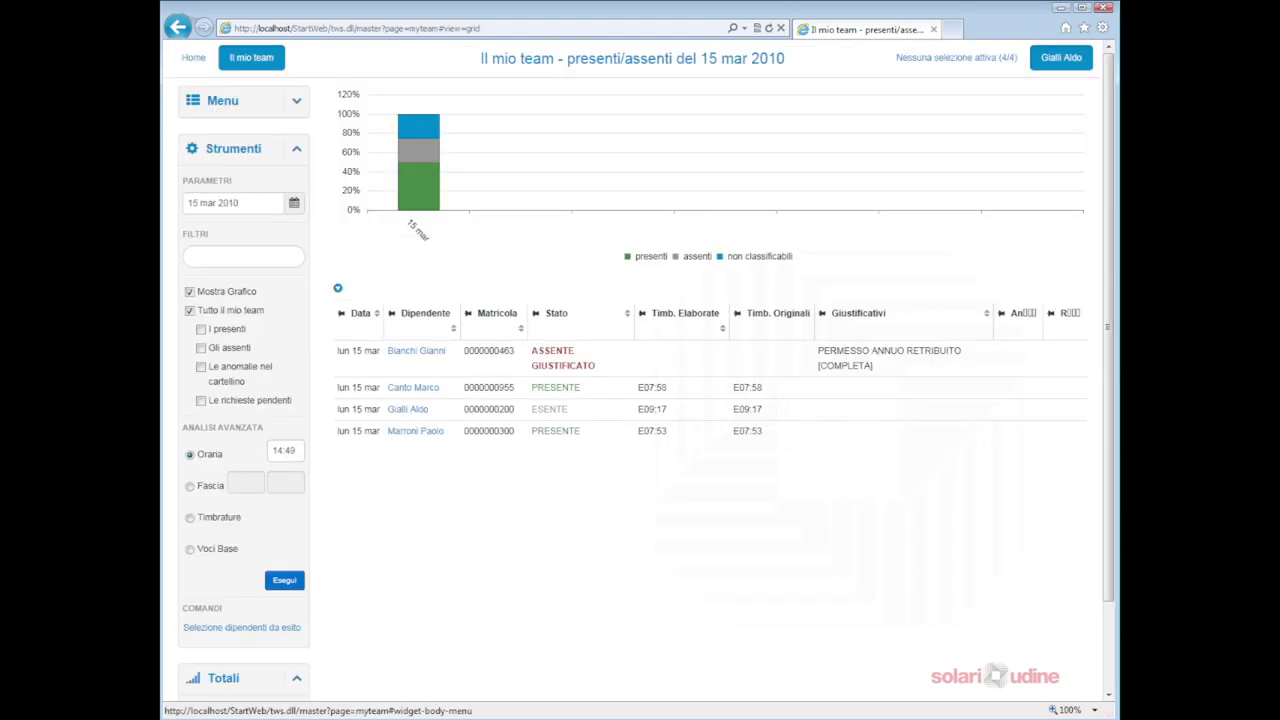
Open the Riepiloghi > Residui summary from the navigation menu.
left_click(222, 100)
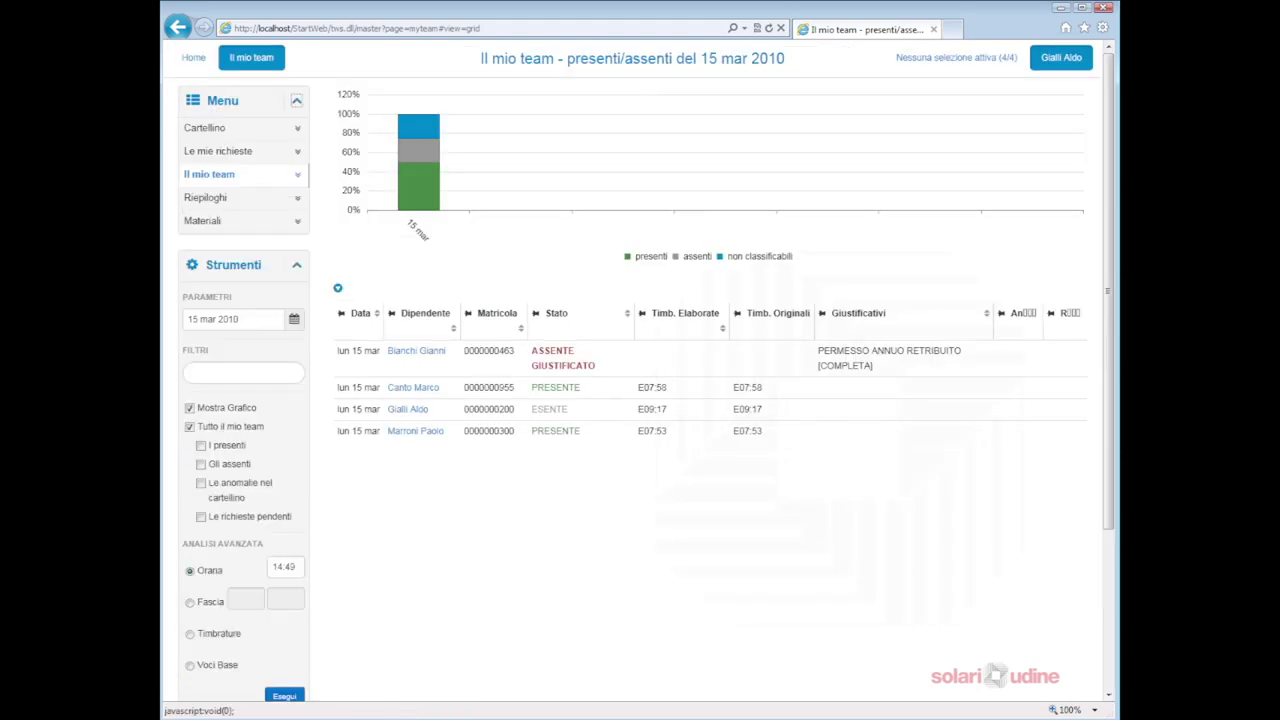
left_click(205, 197)
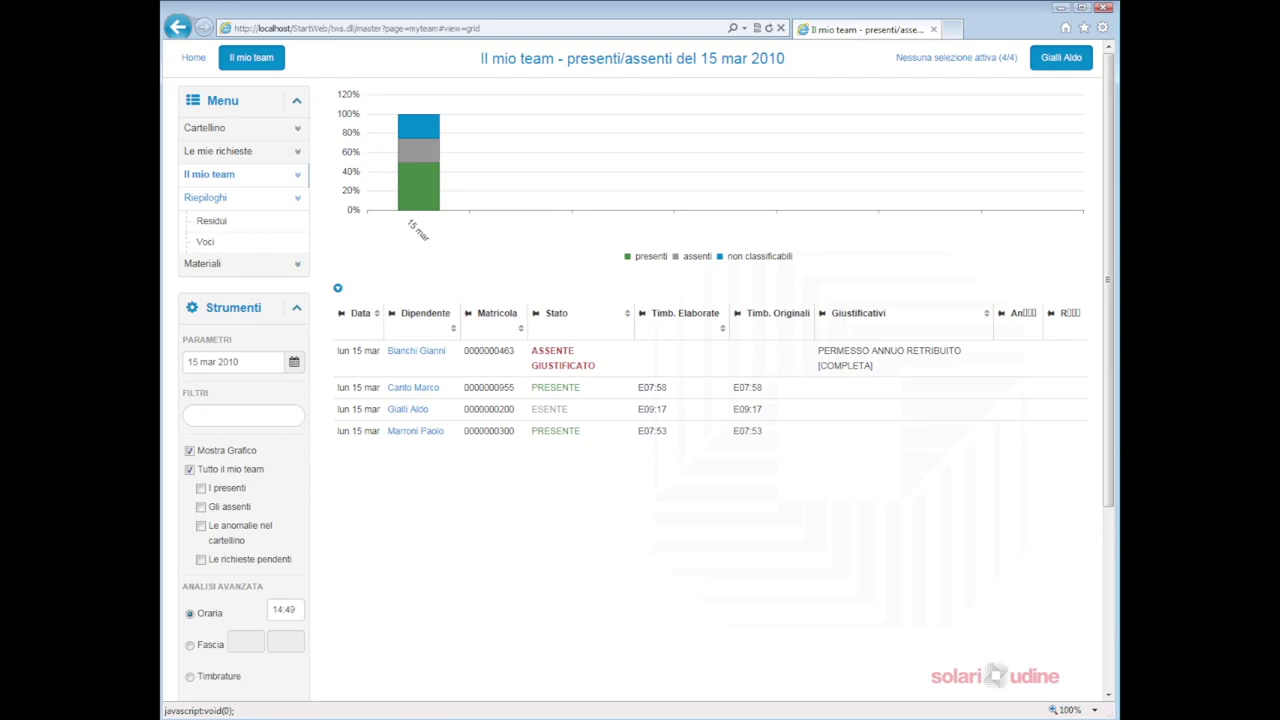
left_click(211, 220)
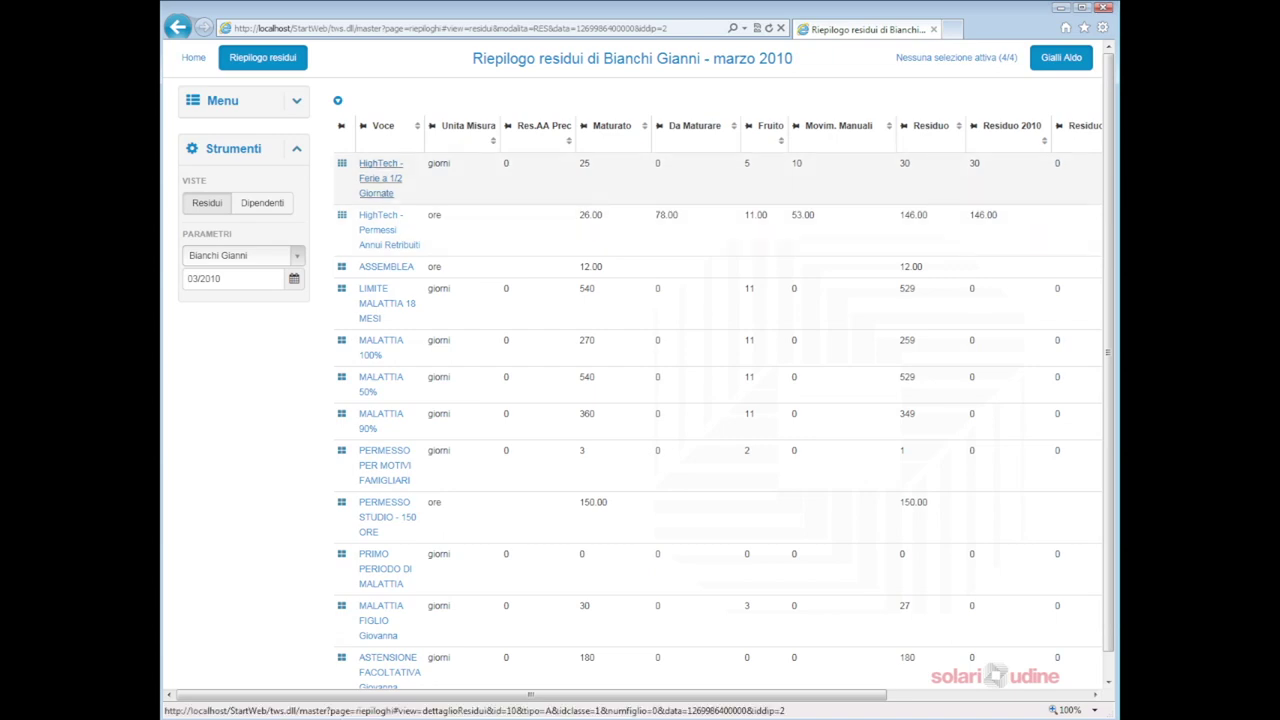
Open the HighTech - Ferie a 1/2 Giornate balance detail: 25 accrued, 5 used, 30 residual.
left_click(380, 178)
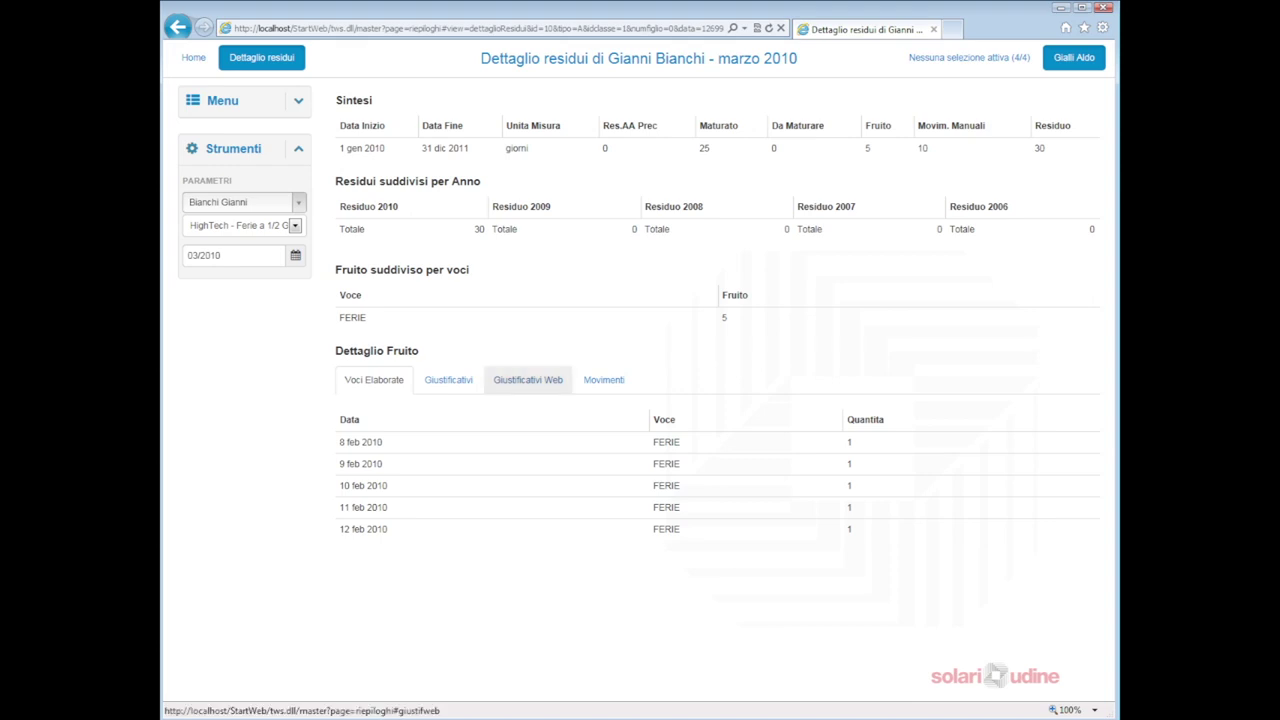
Review the Giustificativi, Voci Elaborate and Movimenti charged to this half-day holiday balance.
left_click(448, 380)
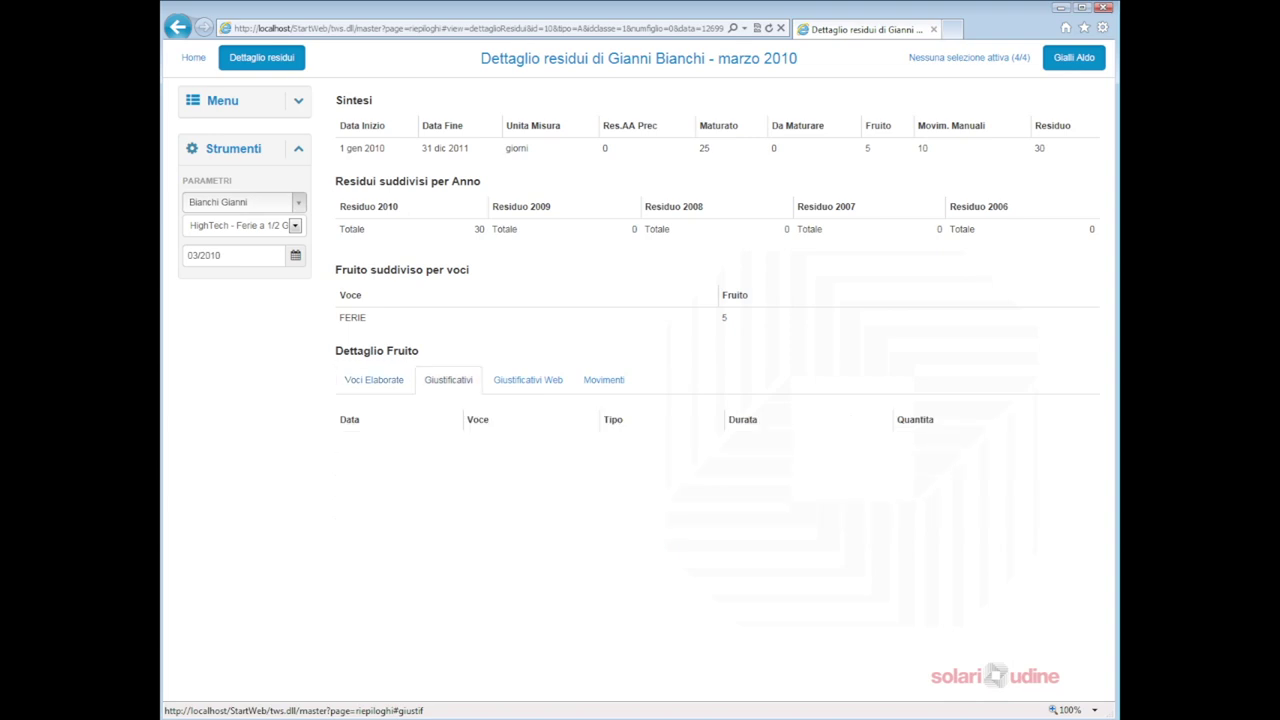
left_click(373, 380)
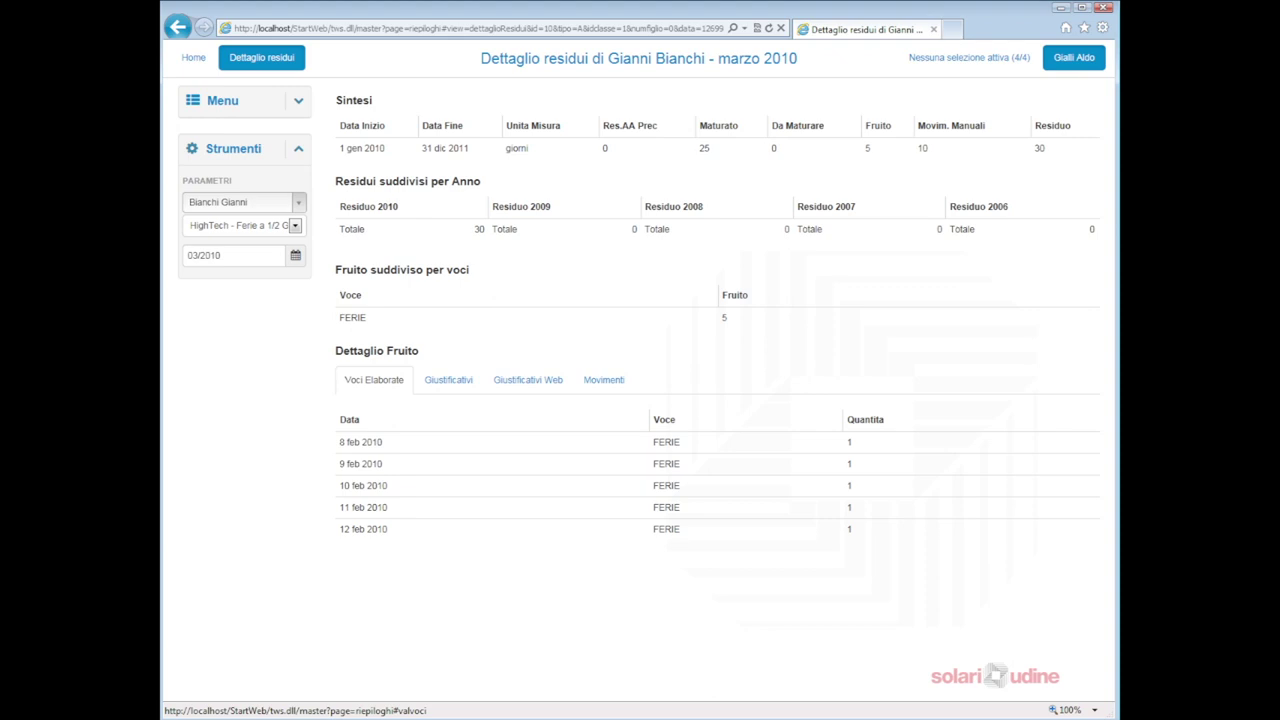
left_click(603, 380)
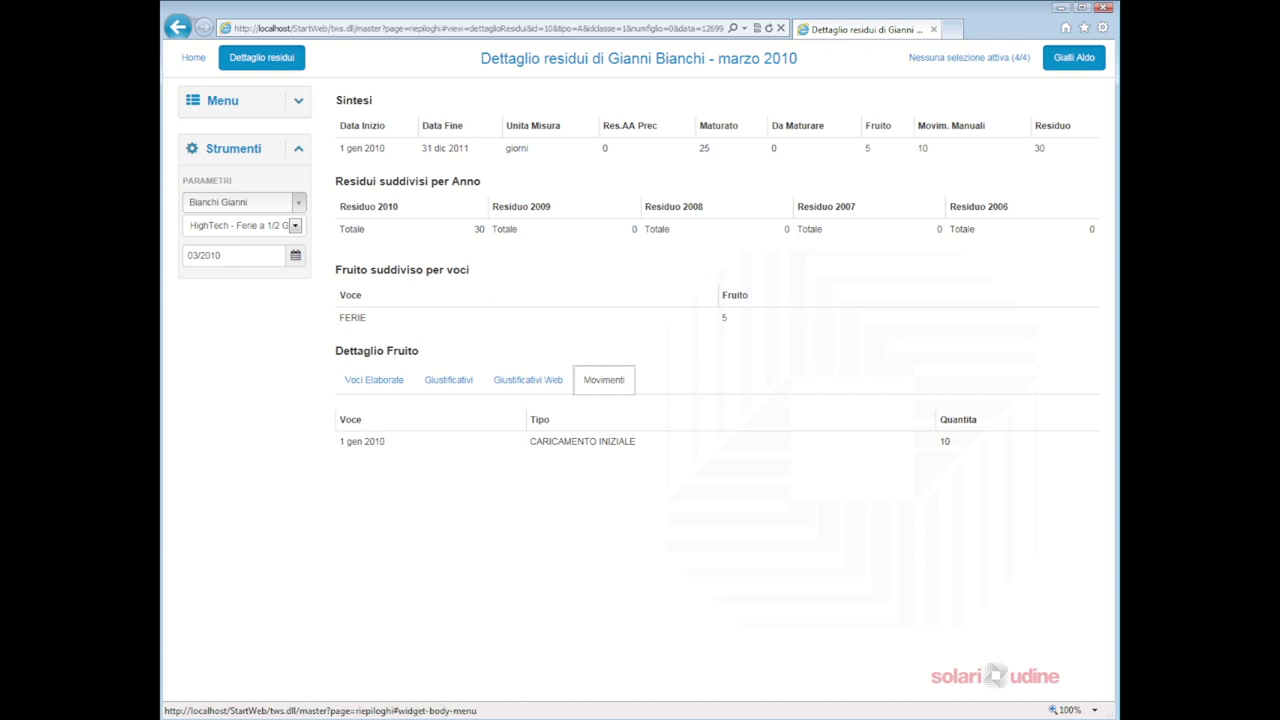
Open the Riepiloghi > Residui summary for March 2010 from the navigation menu.
left_click(222, 100)
left_click(205, 197)
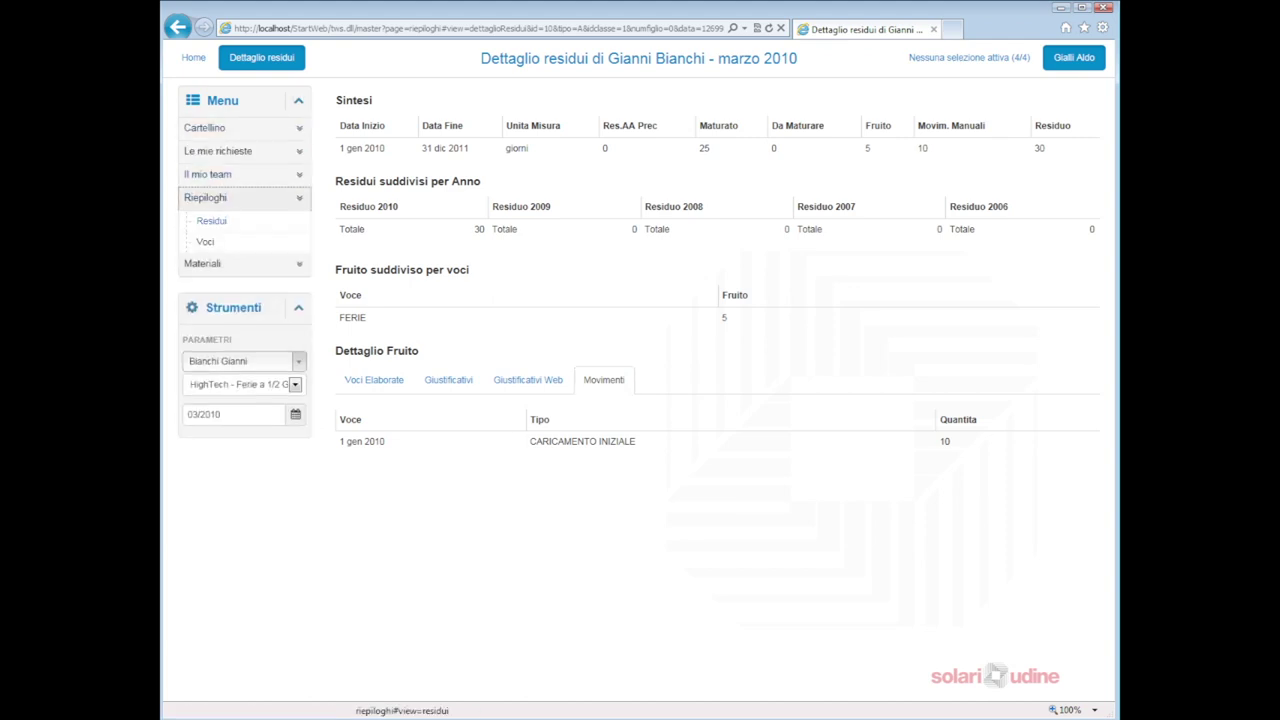
left_click(211, 220)
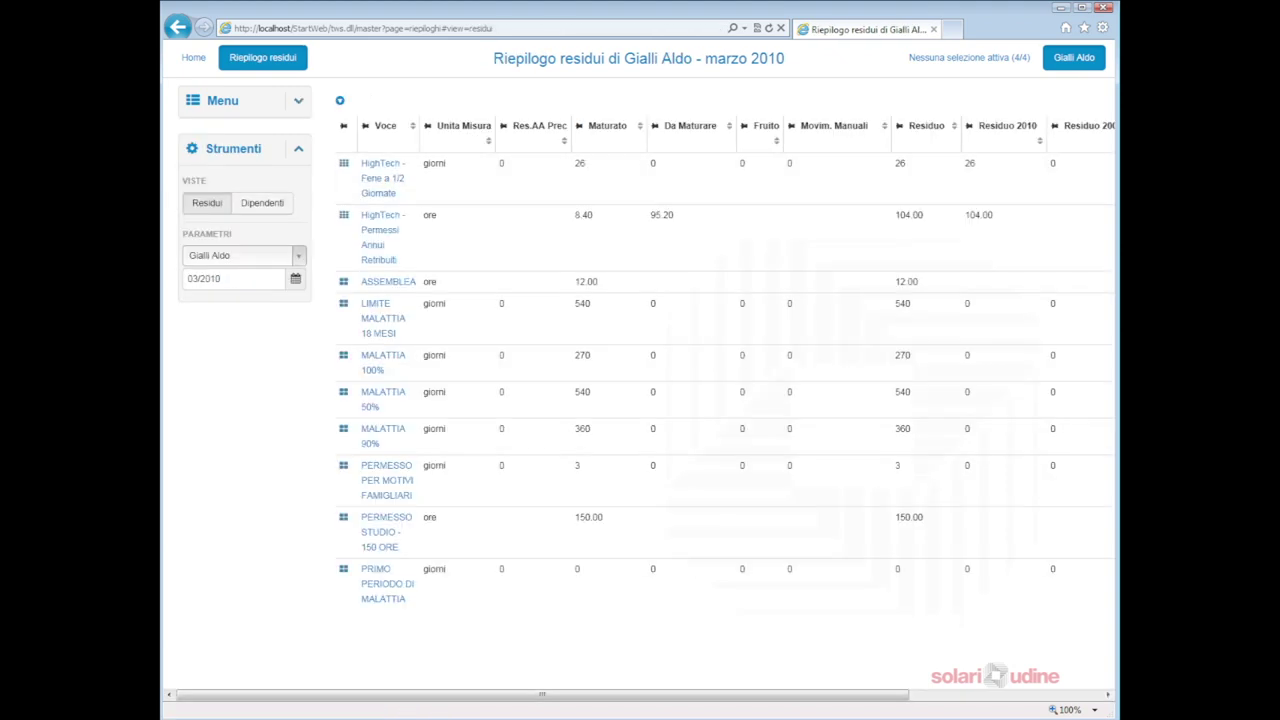
Switch to the Dipendenti view to compare the four team members' half-day holiday residuals (30, 26, 25, 23).
left_click(343, 163)
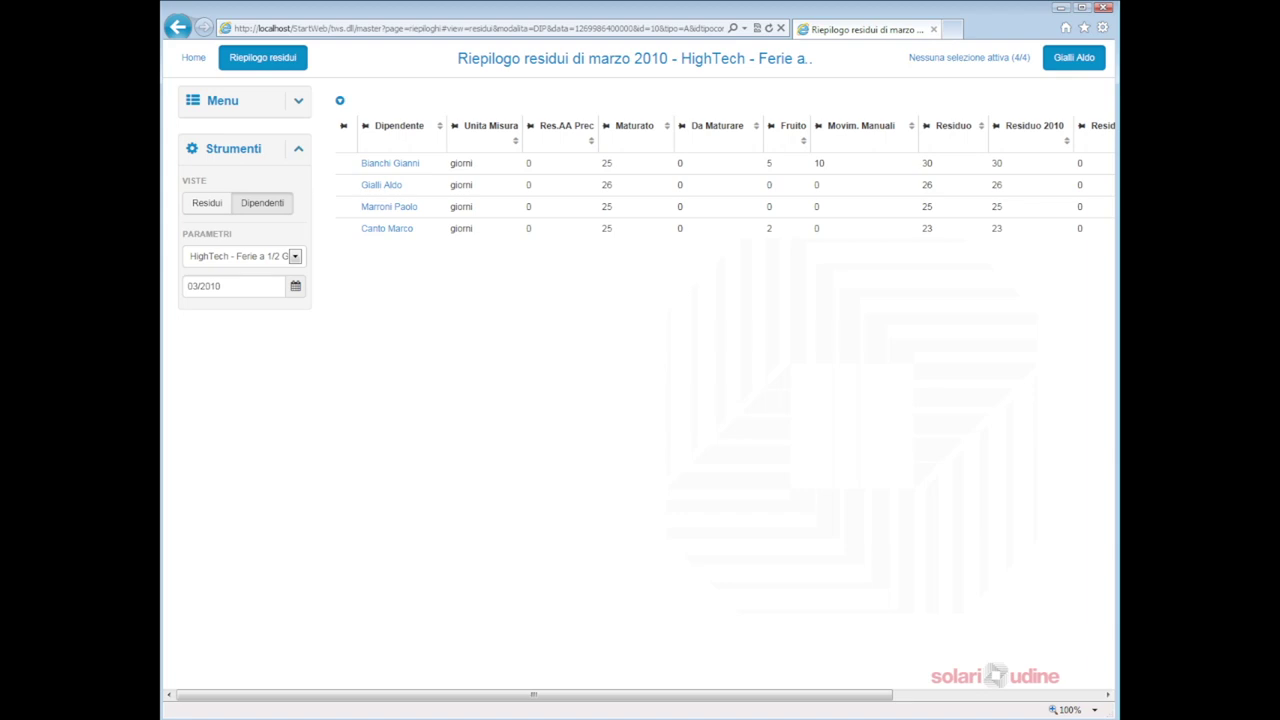
Open the first team member's half-day holiday detail: 25 accrued, 5 used, 10 manually added.
left_click(390, 163)
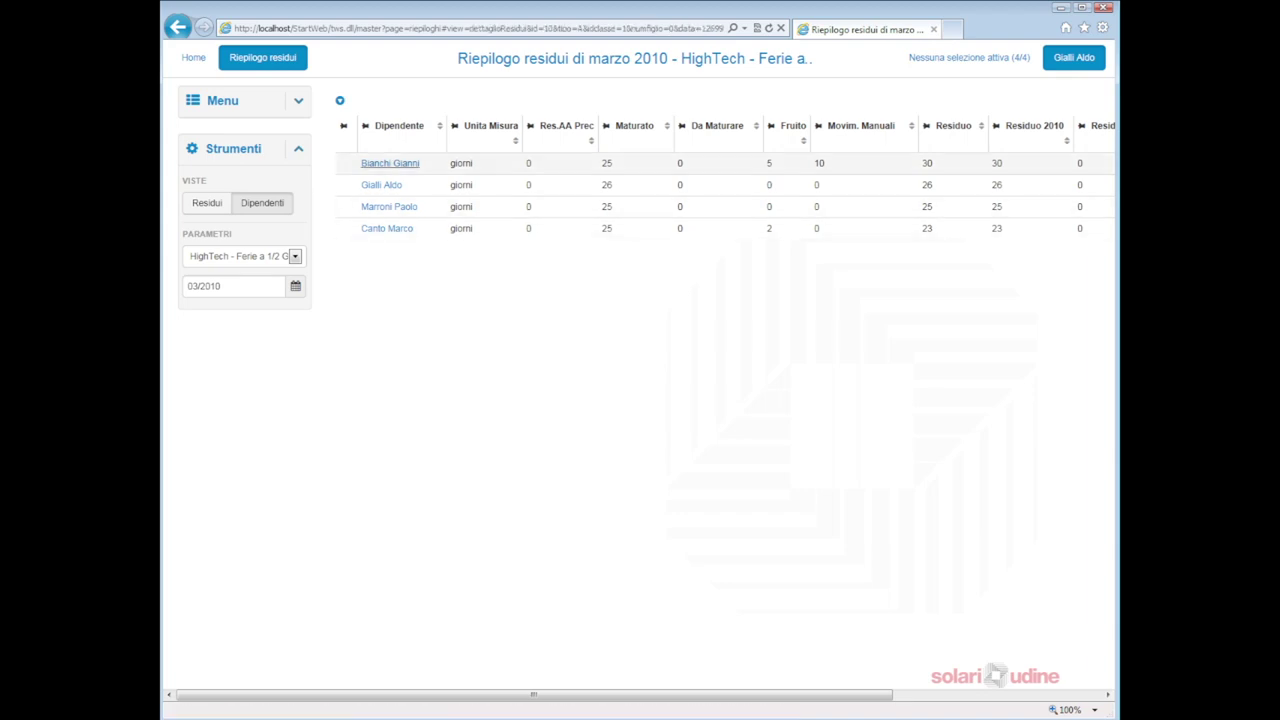